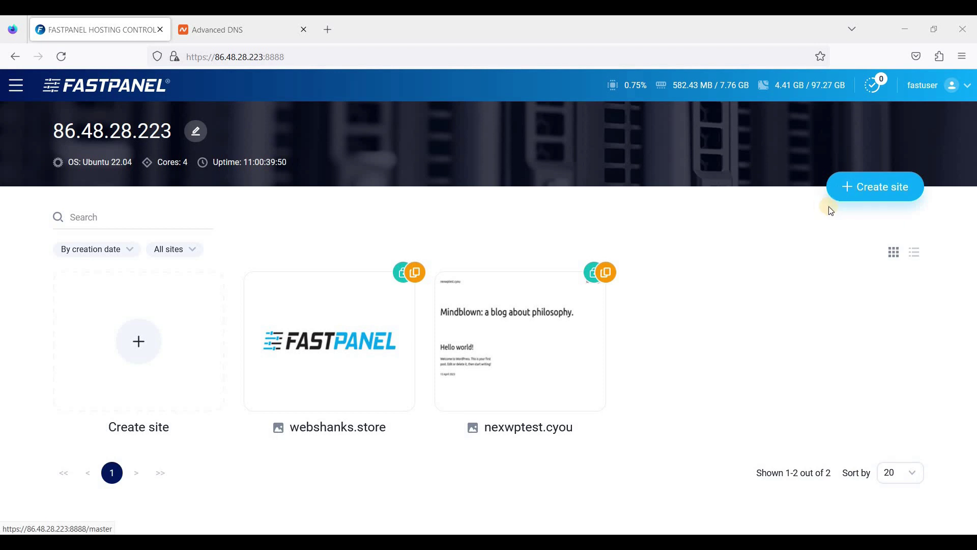
Start a new WordPress-based site and bind the domain cp.webshanks.store with its www alias.
{"action": "left_click", "coordinate": [874, 195]}
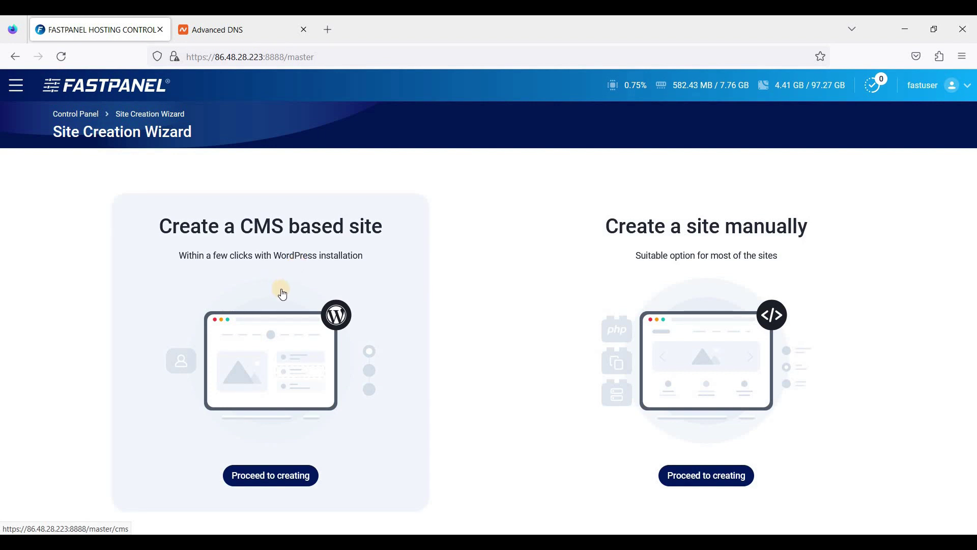
{"action": "left_click", "coordinate": [381, 308]}
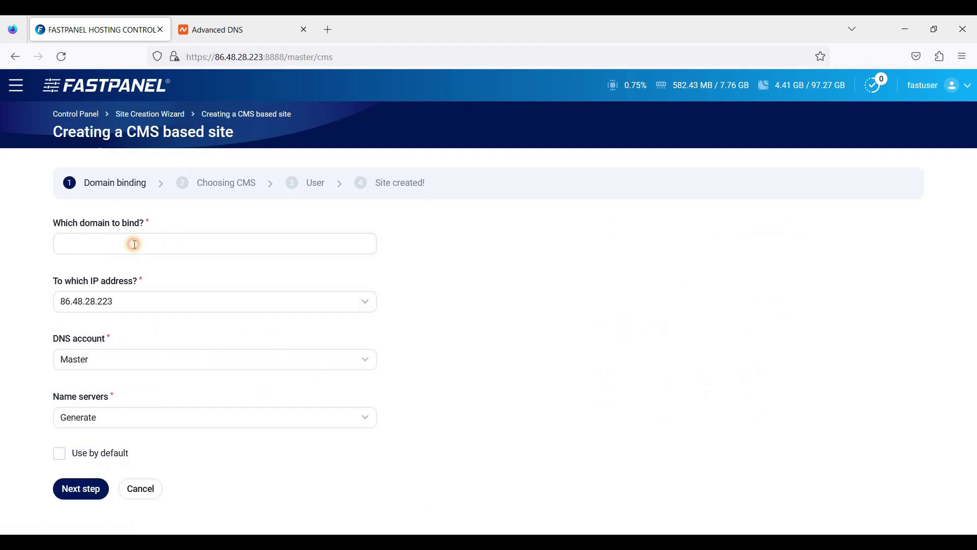
{"action": "left_click", "coordinate": [133, 244]}
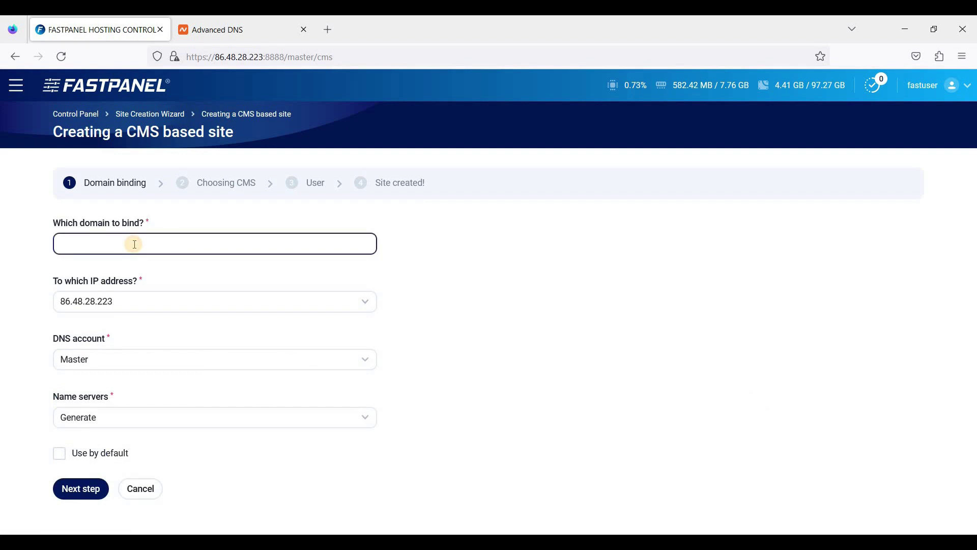
{"action": "type", "text": "cp.we"}
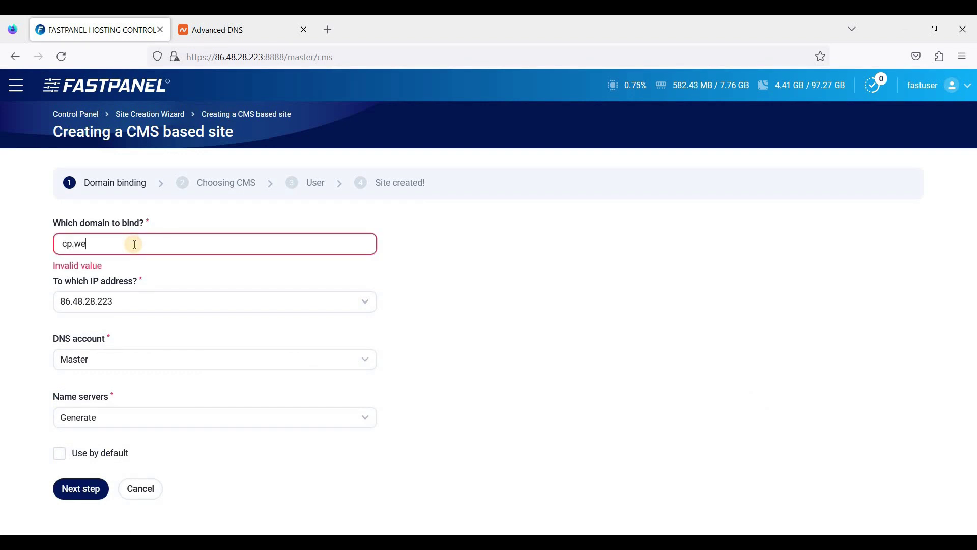
{"action": "type", "text": "bshanks.s"}
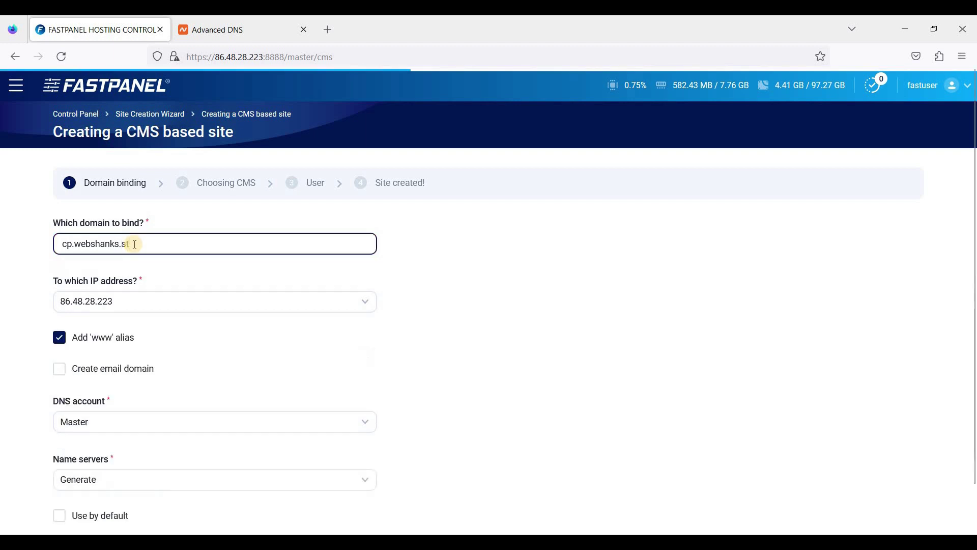
{"action": "type", "text": "tore"}
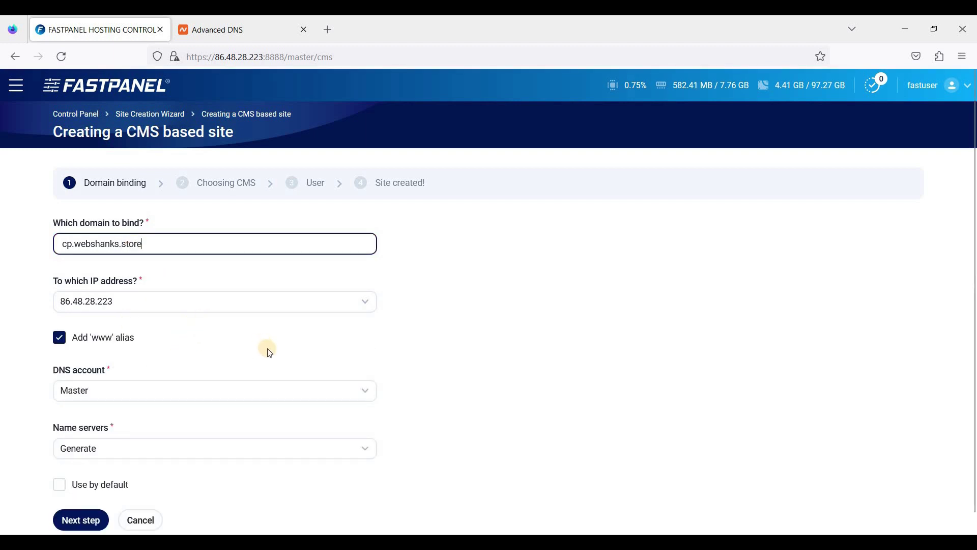
{"action": "scroll", "coordinate": [115, 362], "scroll_direction": "down", "scroll_amount": 1}
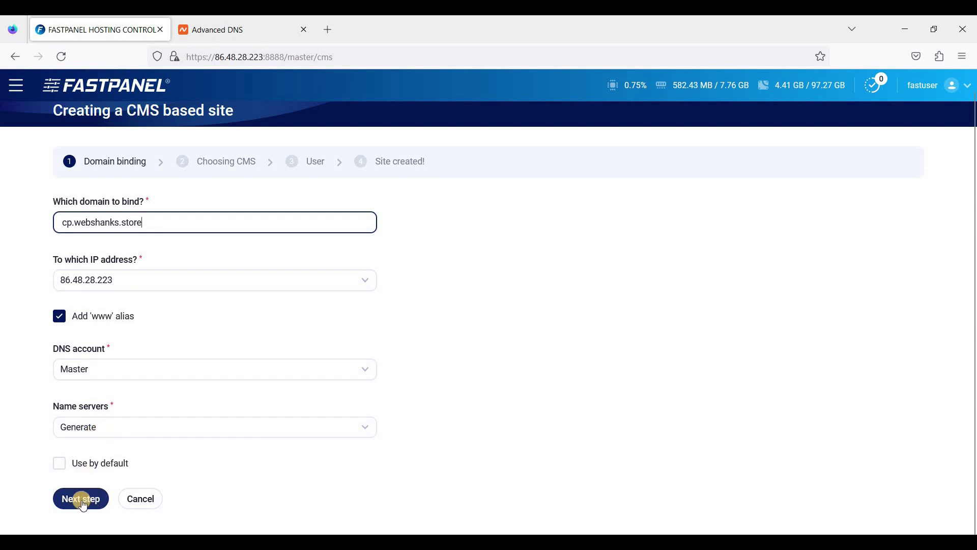
Keep the latest WordPress, set login cp_webshanks with a generated password, and copy the password.
{"action": "left_click", "coordinate": [183, 466]}
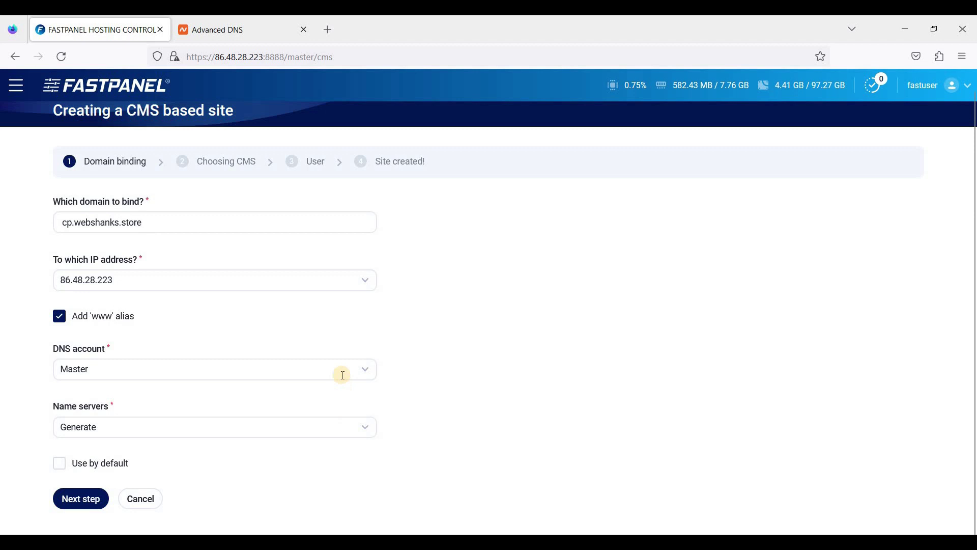
{"action": "scroll", "coordinate": [127, 255], "scroll_direction": "down", "scroll_amount": 2}
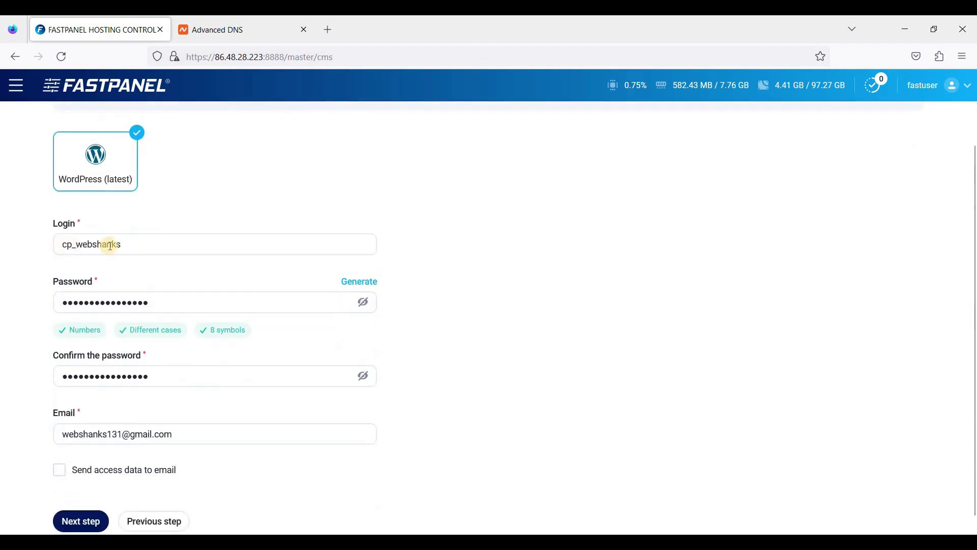
{"action": "left_click", "coordinate": [357, 282]}
{"action": "key", "text": "ctrl+a"}
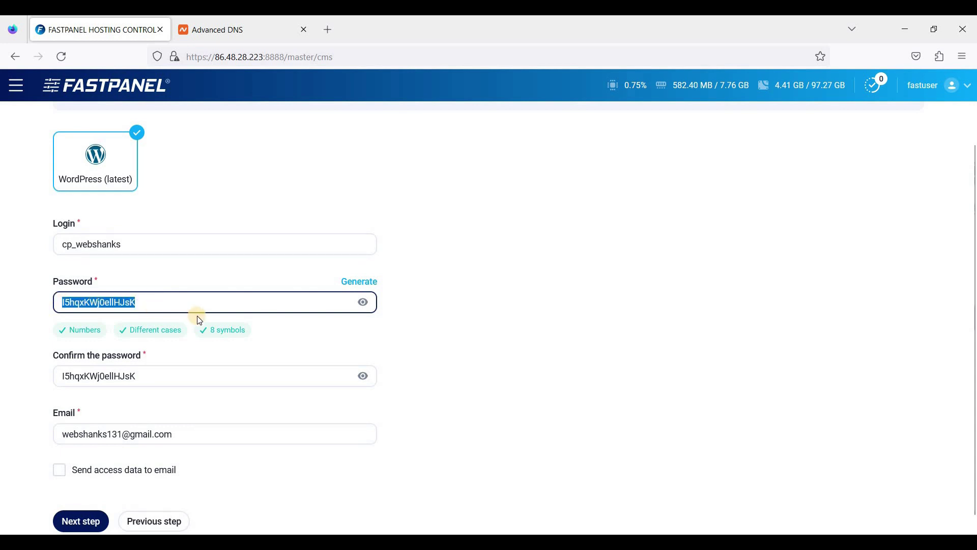
{"action": "scroll", "coordinate": [481, 364], "scroll_direction": "down", "scroll_amount": 1}
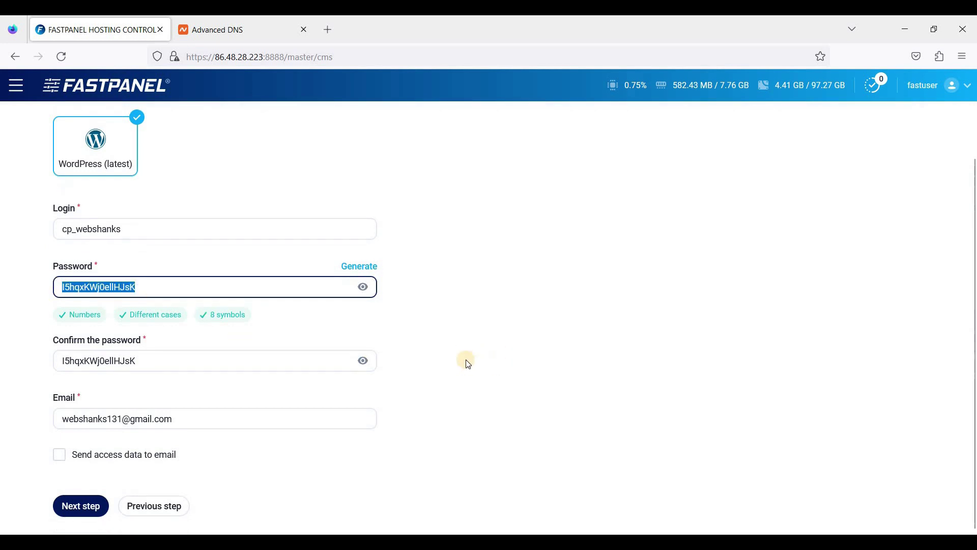
{"action": "scroll", "coordinate": [123, 413], "scroll_direction": "up", "scroll_amount": 1}
{"action": "scroll", "coordinate": [127, 467], "scroll_direction": "down", "scroll_amount": 1}
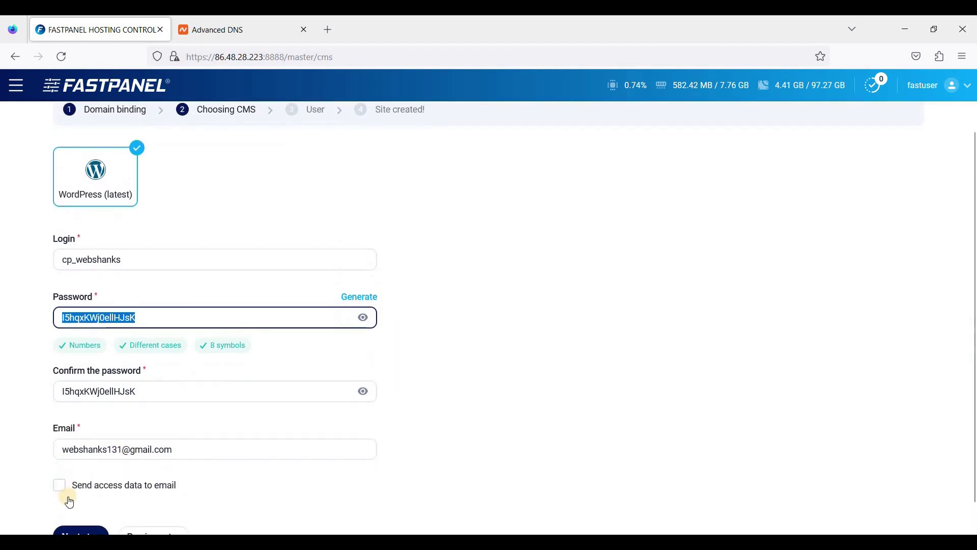
{"action": "left_click", "coordinate": [390, 421]}
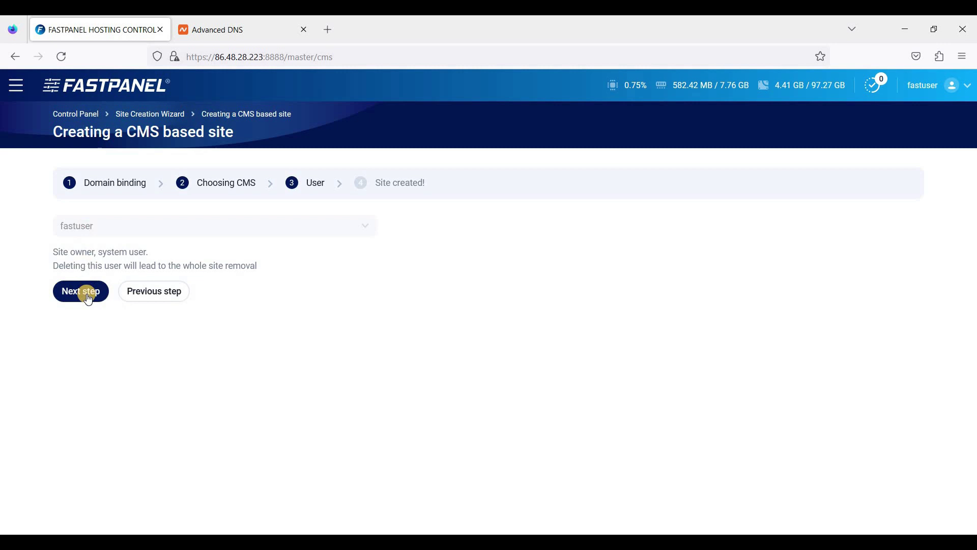
Keep fastuser as the site owner and finish creating cp.webshanks.store.
{"action": "left_click", "coordinate": [82, 293]}
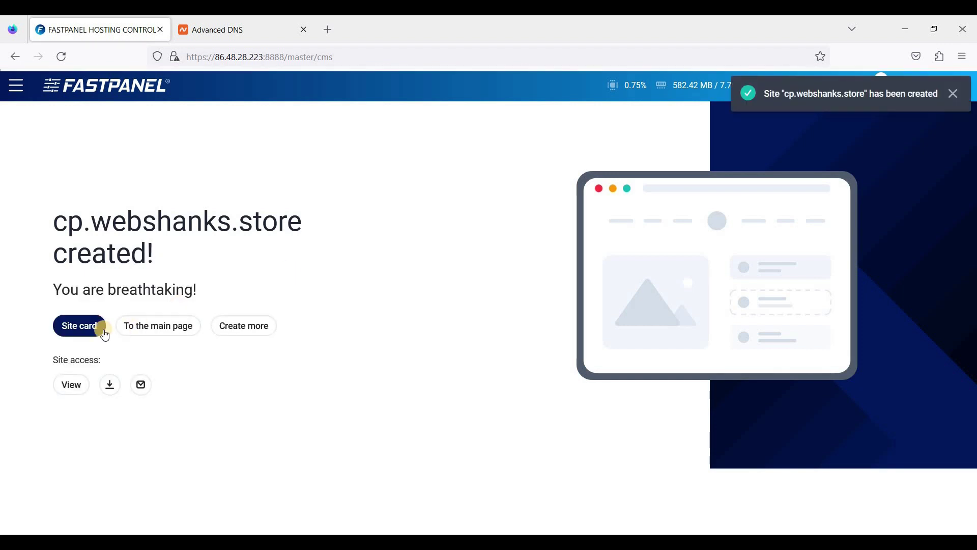
Open the cp.webshanks.store site card, then view webshanks.store's Advanced DNS records in Namecheap.
{"action": "left_click", "coordinate": [106, 330]}
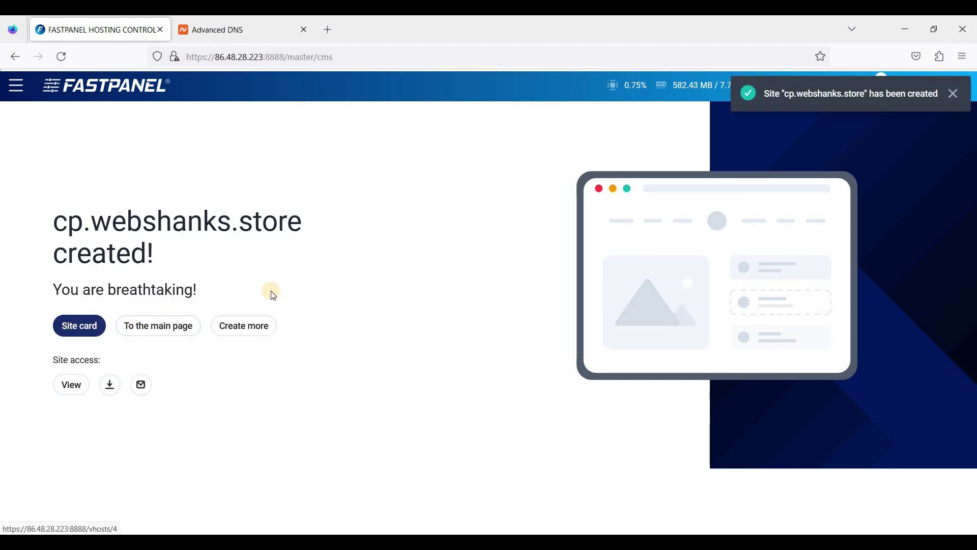
{"action": "scroll", "coordinate": [660, 305], "scroll_direction": "down", "scroll_amount": 3}
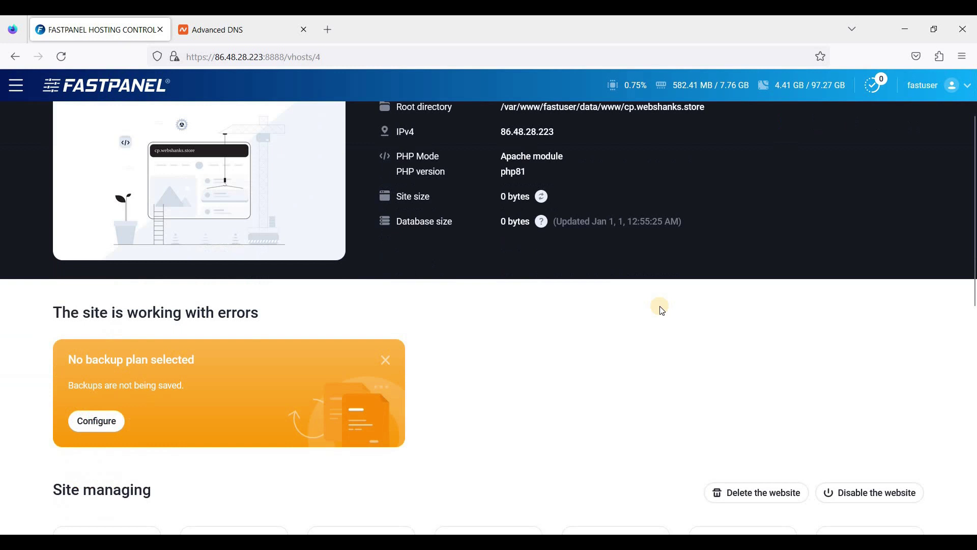
{"action": "scroll", "coordinate": [566, 315], "scroll_direction": "down", "scroll_amount": 2}
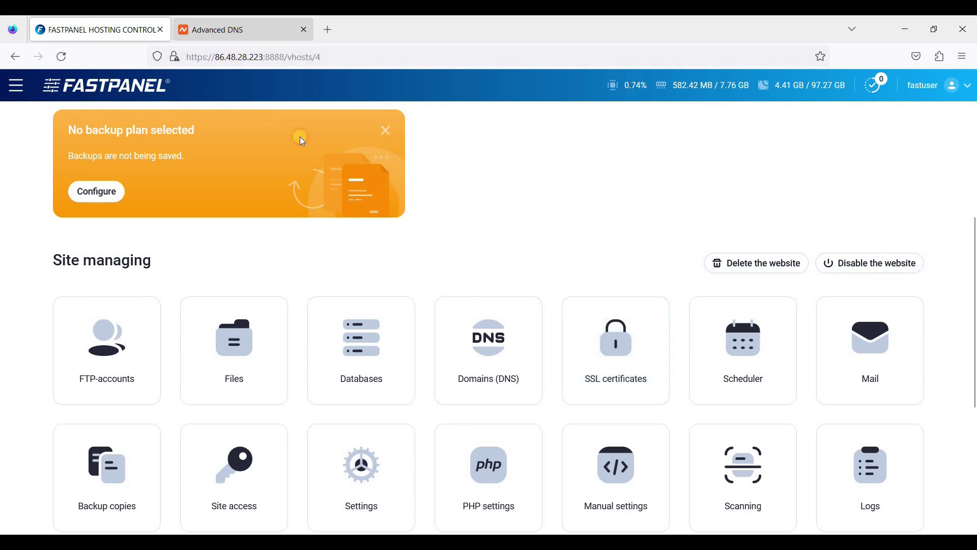
{"action": "left_click", "coordinate": [231, 33]}
{"action": "scroll", "coordinate": [534, 263], "scroll_direction": "up", "scroll_amount": 2}
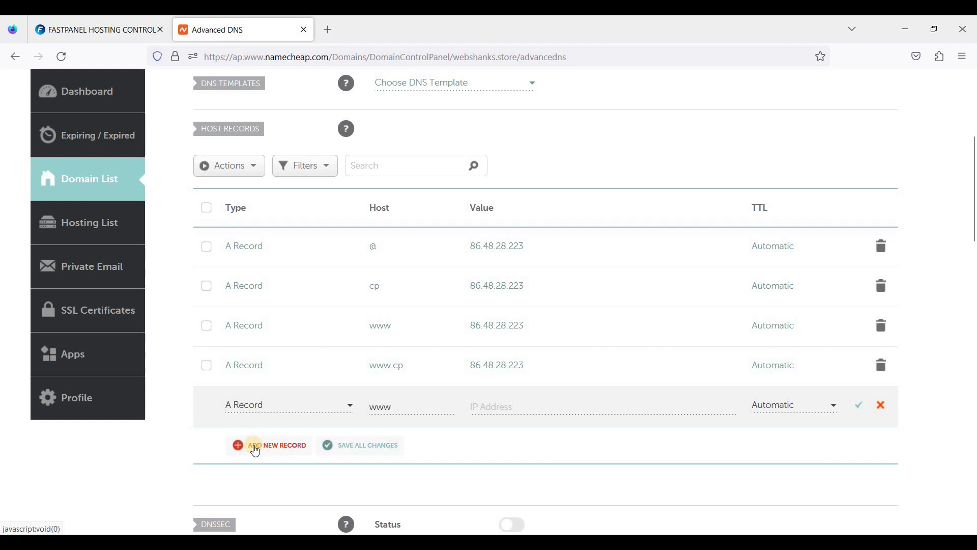
{"action": "left_click", "coordinate": [255, 447]}
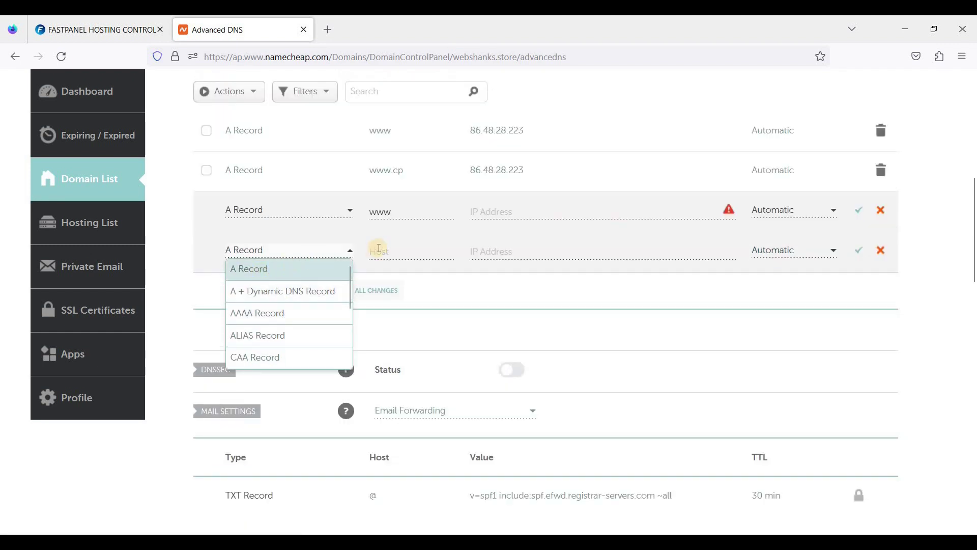
{"action": "left_click", "coordinate": [379, 248]}
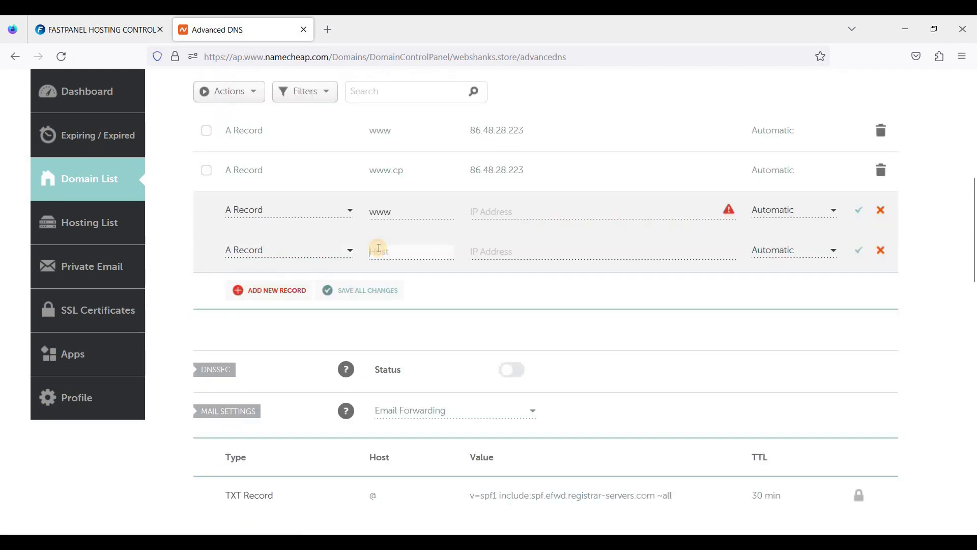
{"action": "type", "text": "sub"}
{"action": "left_click", "coordinate": [511, 249]}
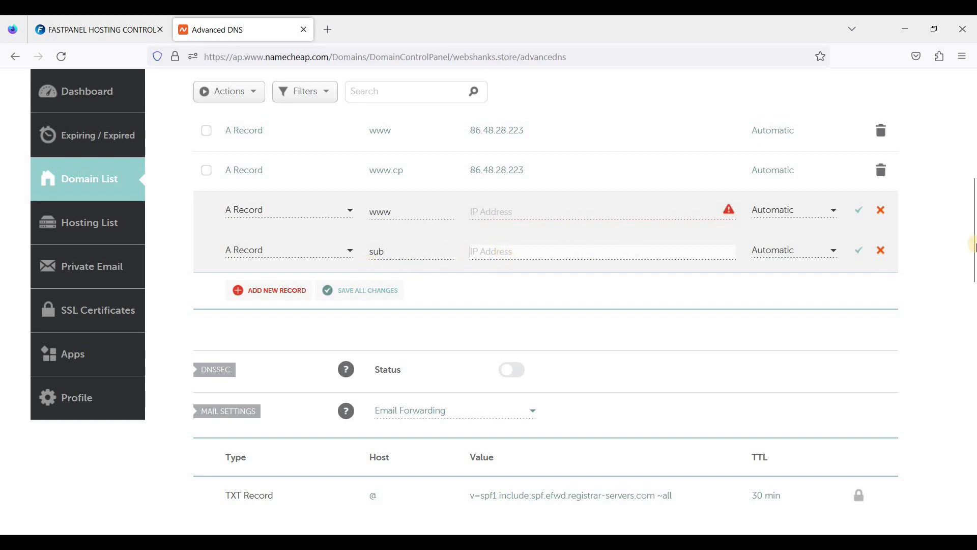
{"action": "left_click", "coordinate": [859, 222]}
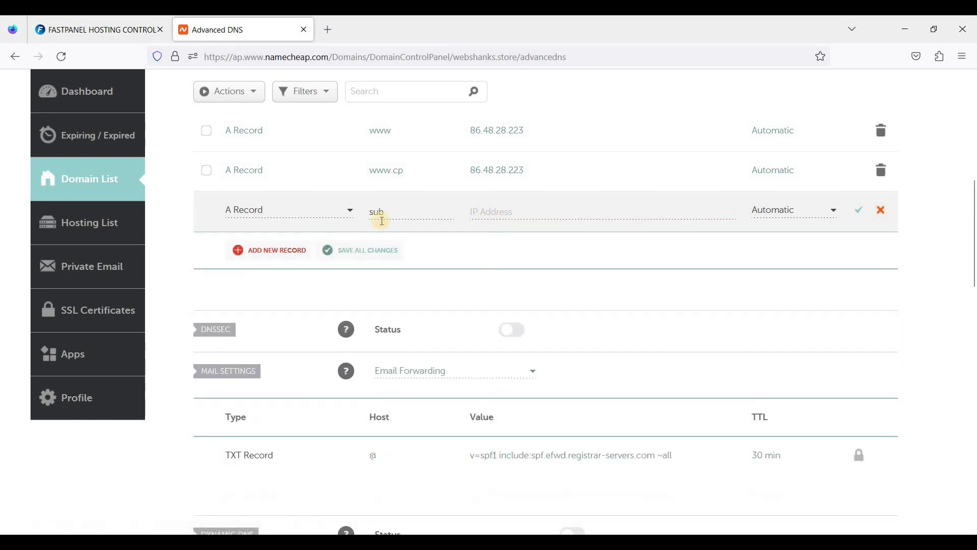
{"action": "double_click", "coordinate": [370, 211]}
{"action": "type", "text": "www"}
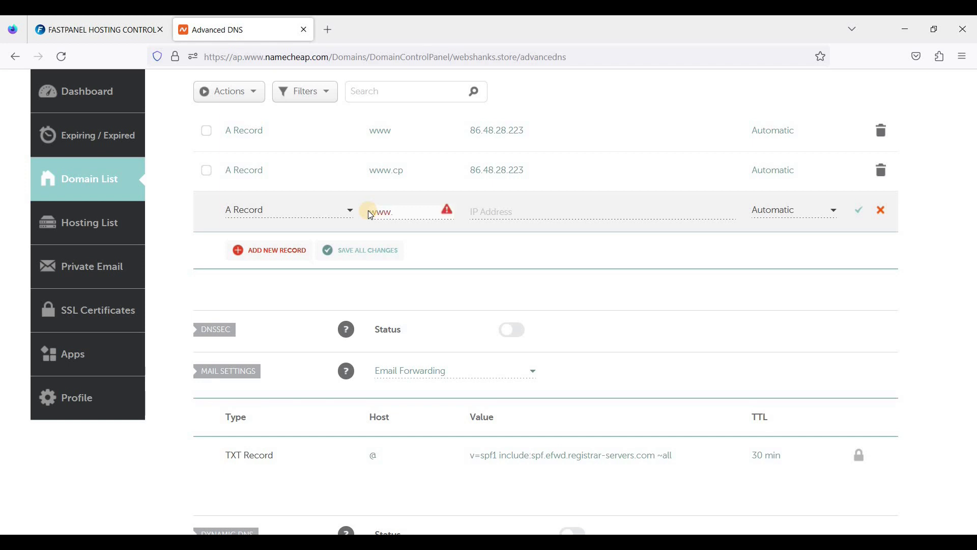
{"action": "type", "text": "sub"}
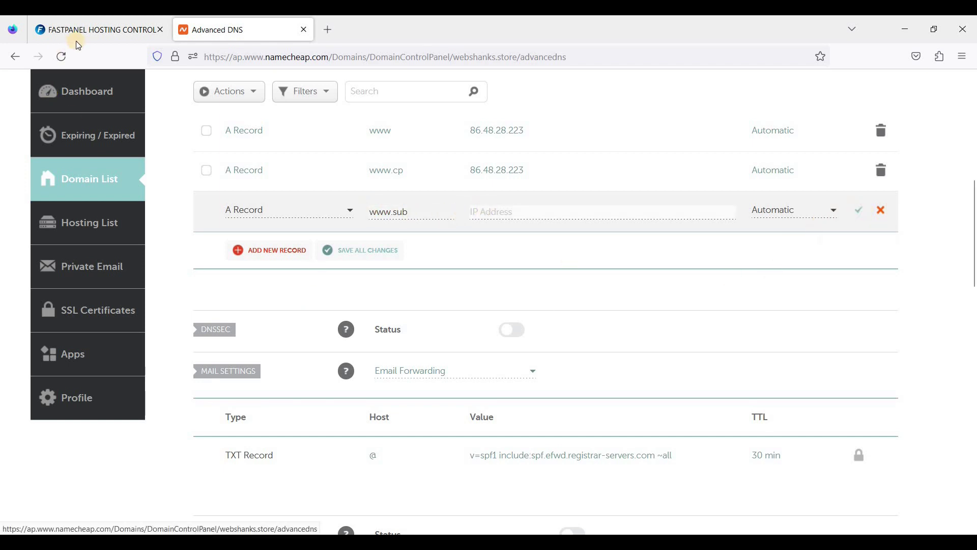
Request a Let's Encrypt certificate for cp.webshanks.store with the default email and 2048 key length.
{"action": "left_click", "coordinate": [85, 30]}
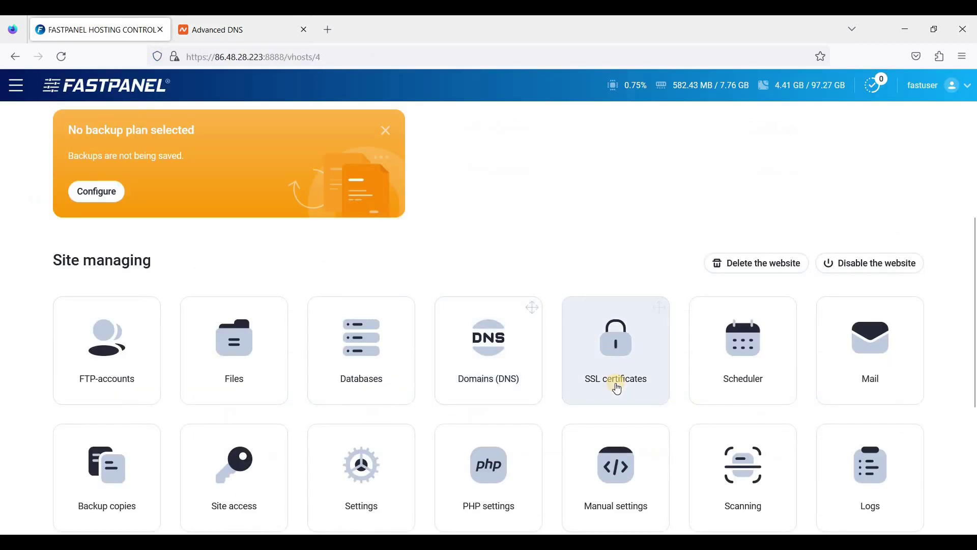
{"action": "left_click", "coordinate": [657, 402]}
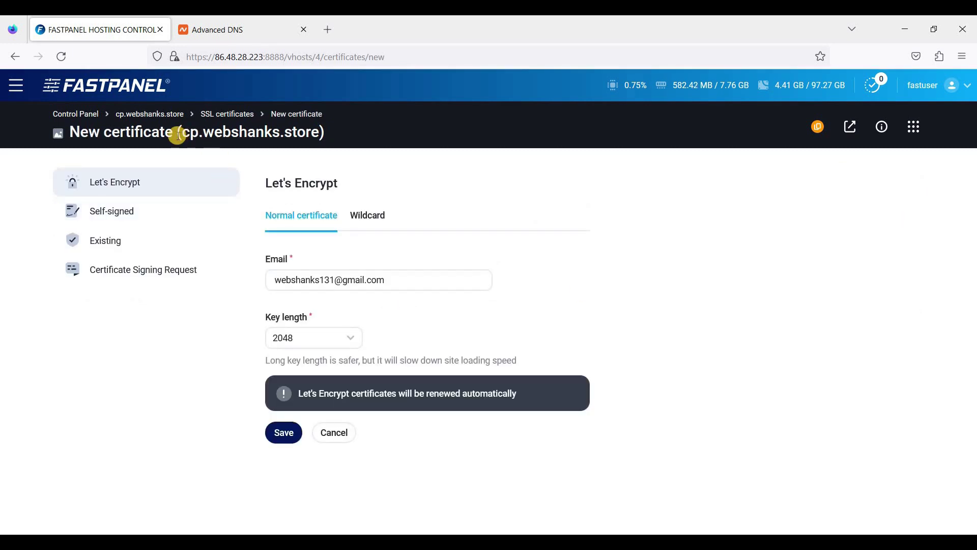
{"action": "left_click_drag", "start_coordinate": [184, 133], "coordinate": [324, 132]}
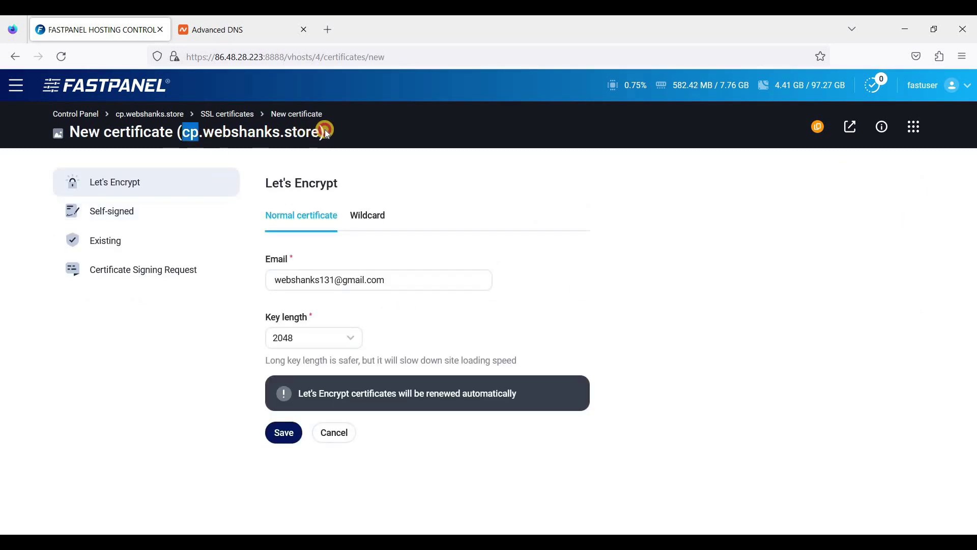
{"action": "left_click", "coordinate": [189, 132]}
{"action": "left_click_drag", "start_coordinate": [182, 131], "coordinate": [198, 133]}
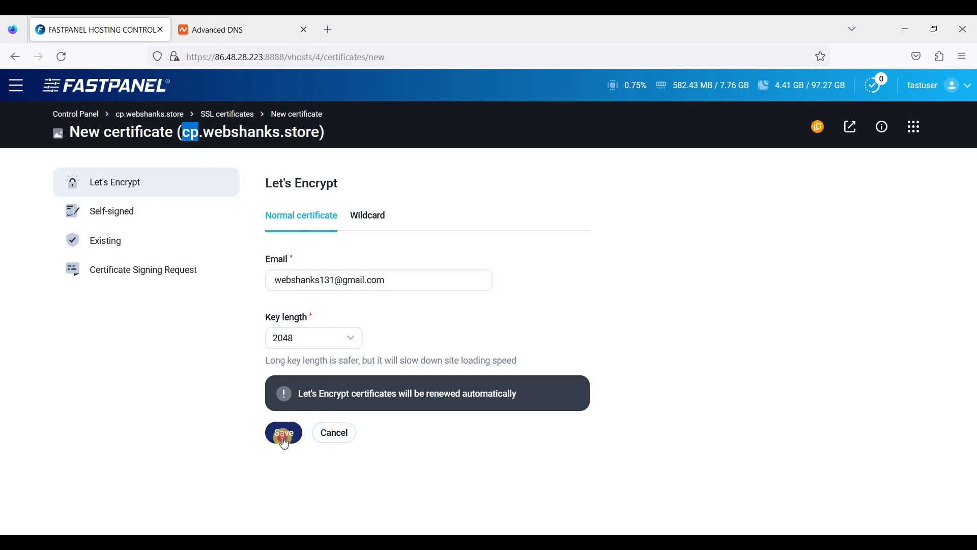
{"action": "left_click", "coordinate": [283, 433]}
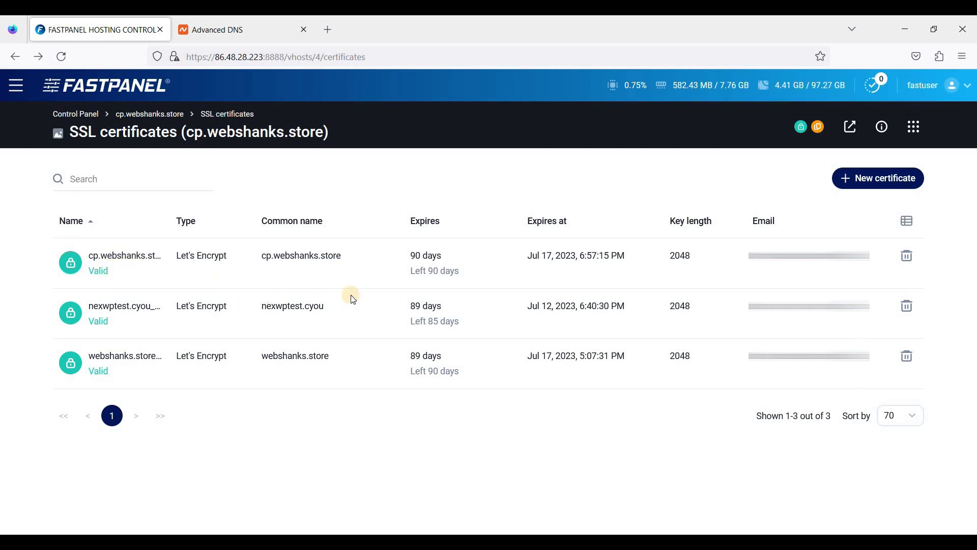
Load cp.webshanks.store/wp-admin in a new tab, dismiss the insecure-login warning, and return to FASTPANEL.
{"action": "key", "text": "ctrl+t"}
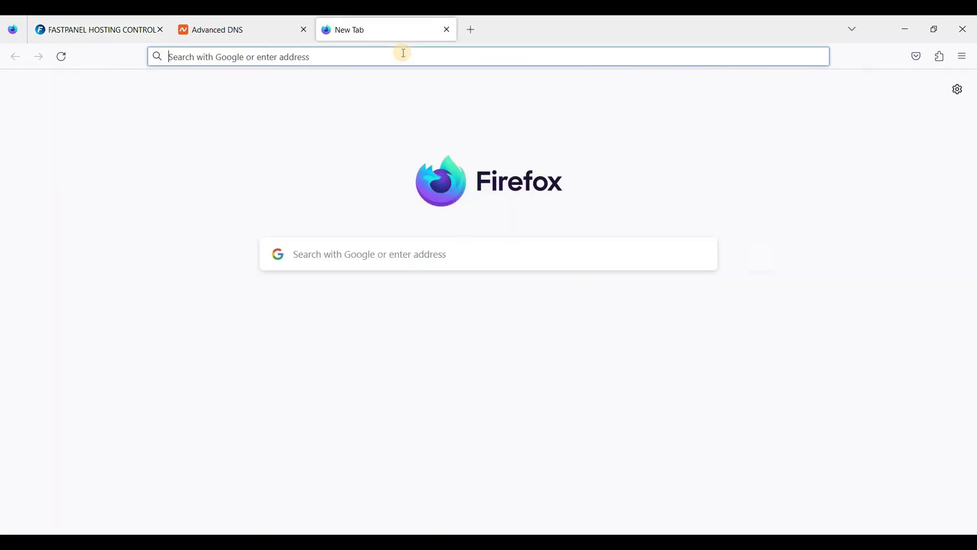
{"action": "type", "text": "cp.webshanks.store/wp-admin"}
{"action": "key", "text": "Return"}
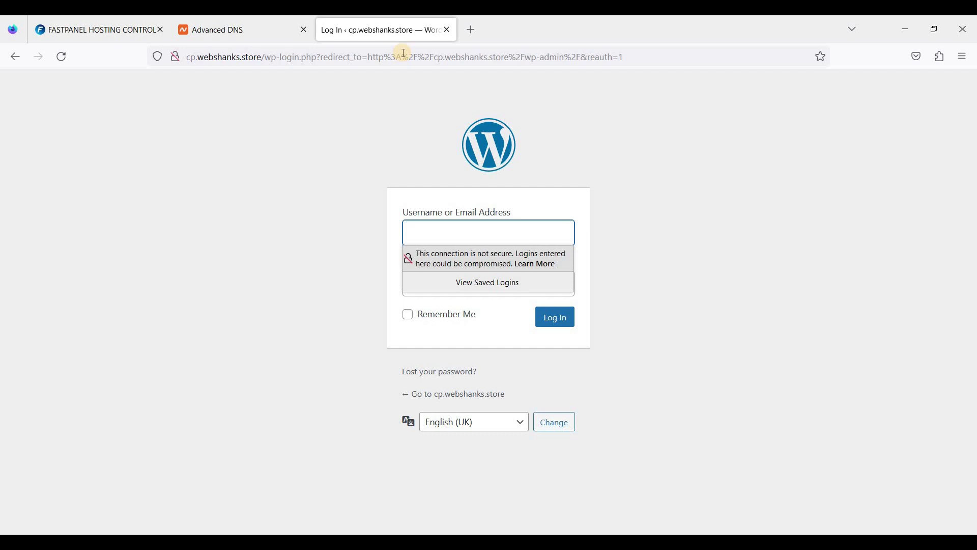
{"action": "left_click", "coordinate": [325, 383]}
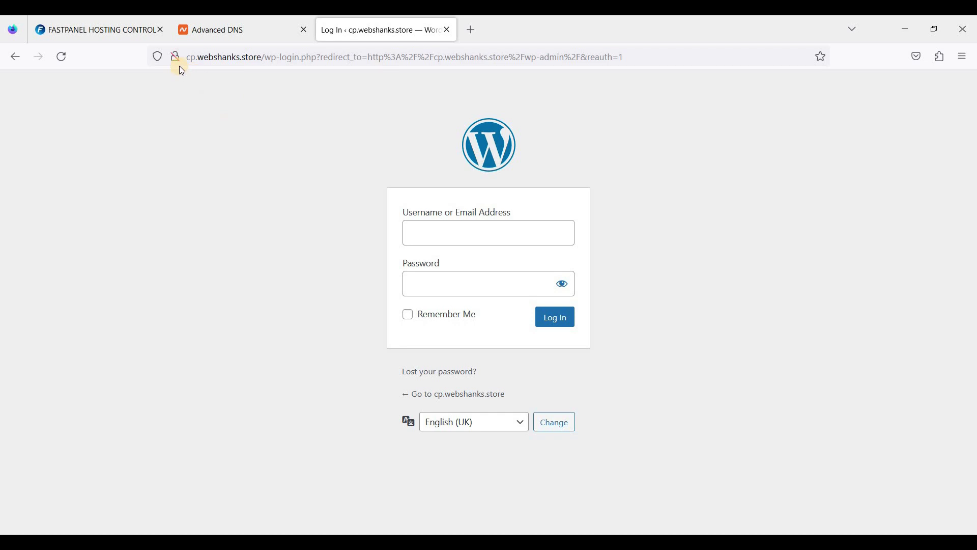
{"action": "left_click", "coordinate": [87, 34]}
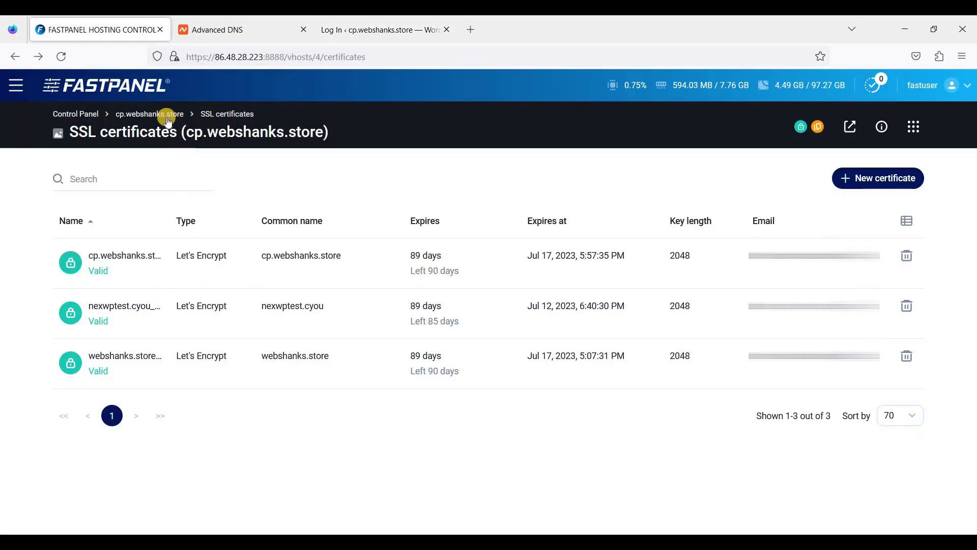
Enable Redirecting to HTTPS, HSTS and HTTP2 in cp.webshanks.store's HTTPS settings and save.
{"action": "left_click", "coordinate": [165, 117]}
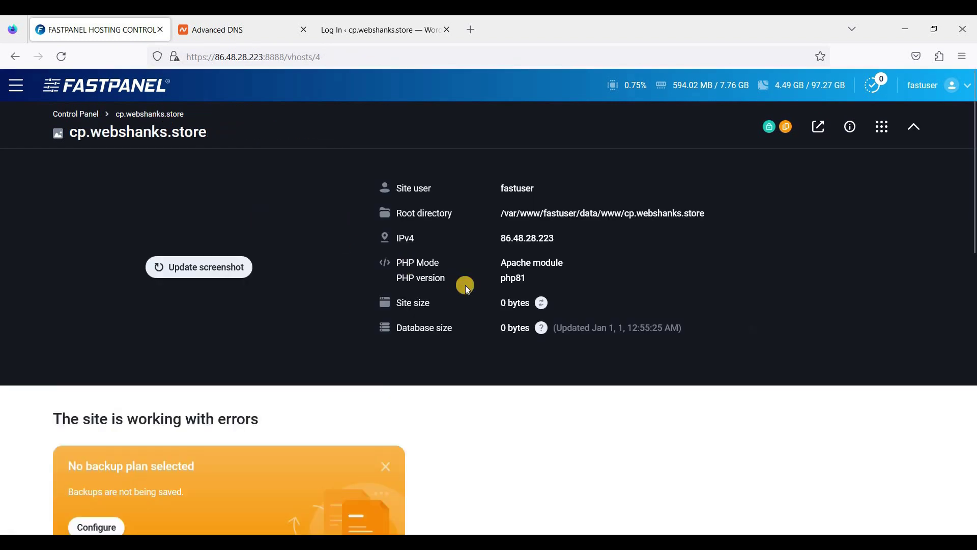
{"action": "scroll", "coordinate": [484, 295], "scroll_direction": "down", "scroll_amount": 2}
{"action": "scroll", "coordinate": [427, 352], "scroll_direction": "down", "scroll_amount": 3}
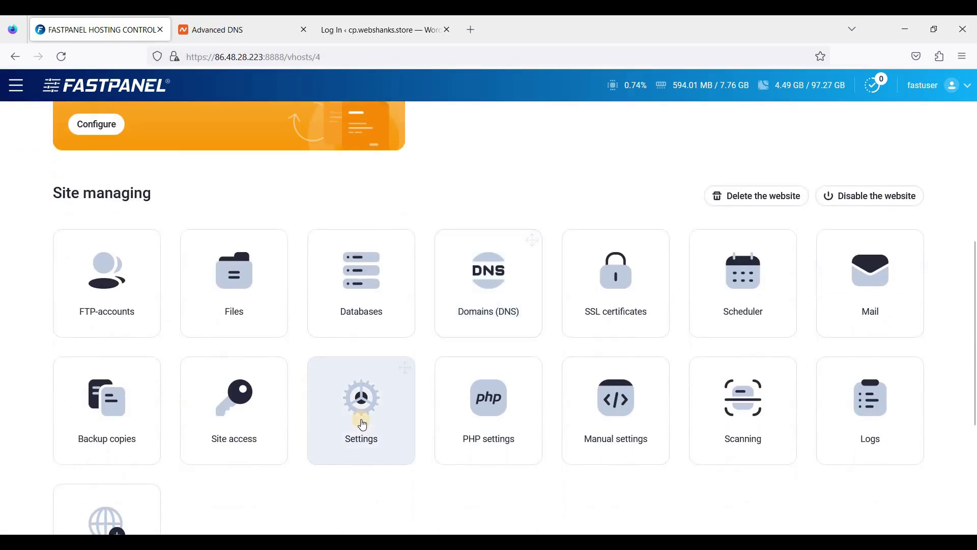
{"action": "left_click", "coordinate": [319, 376]}
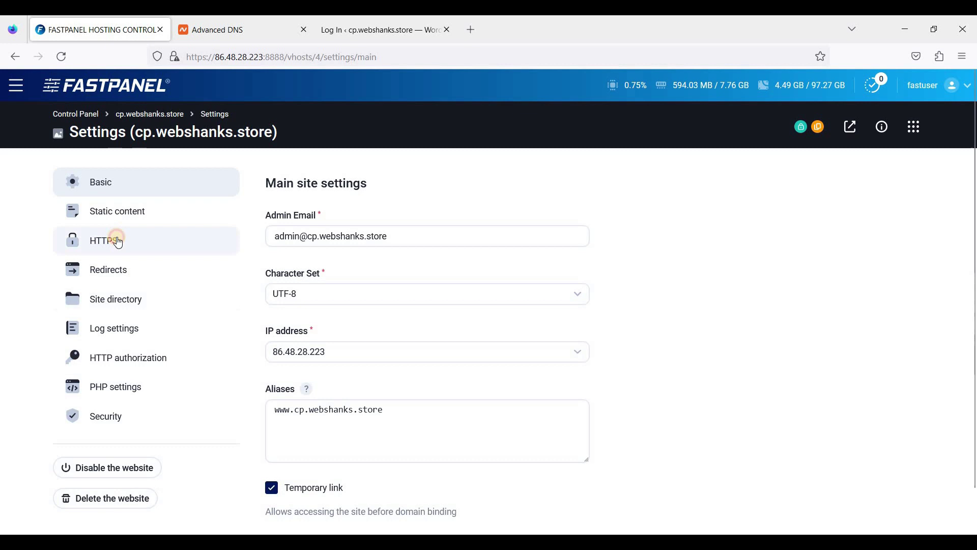
{"action": "left_click", "coordinate": [117, 241]}
{"action": "left_click", "coordinate": [271, 269]}
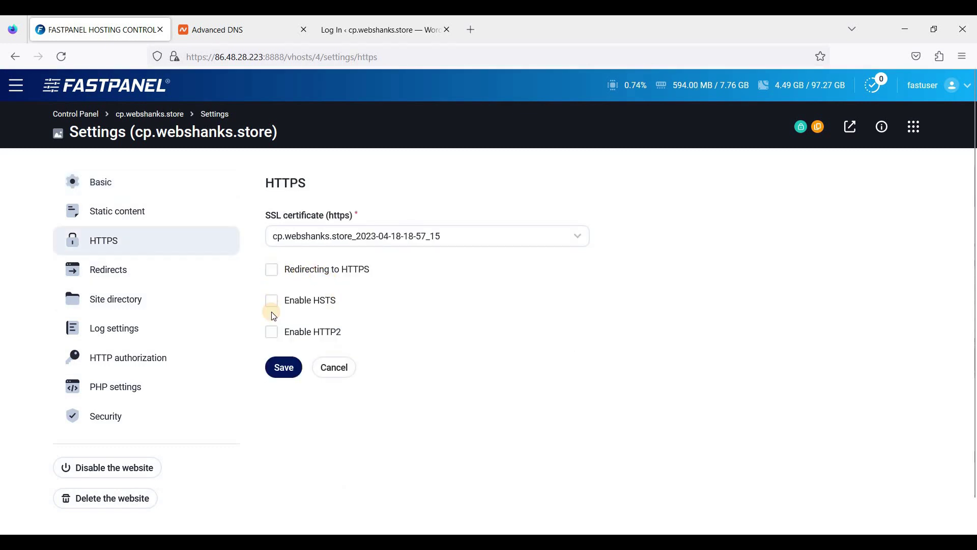
{"action": "left_click", "coordinate": [271, 301]}
{"action": "left_click", "coordinate": [273, 335]}
{"action": "left_click", "coordinate": [283, 367]}
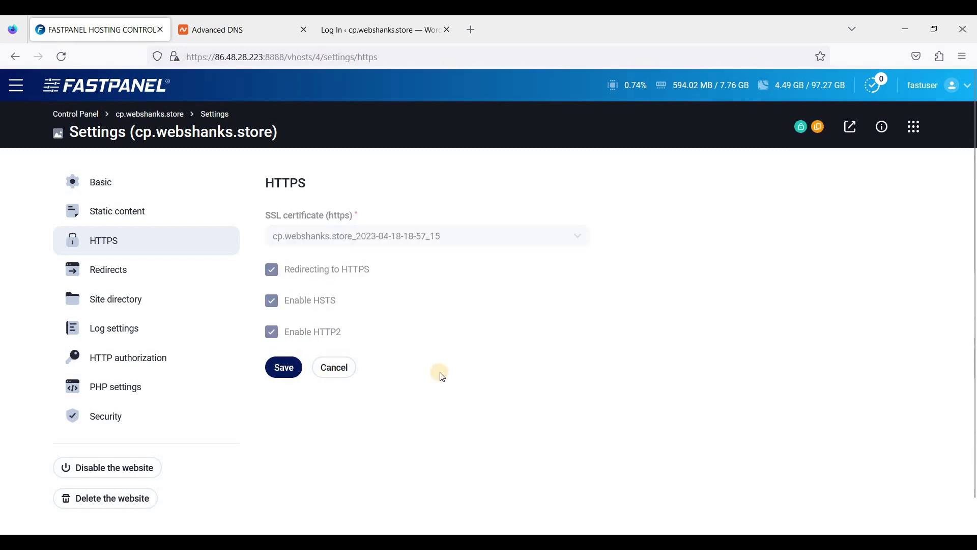
Reload the cp.webshanks.store login page and confirm the connection is now secure.
{"action": "left_click", "coordinate": [370, 23]}
{"action": "right_click", "coordinate": [303, 168]}
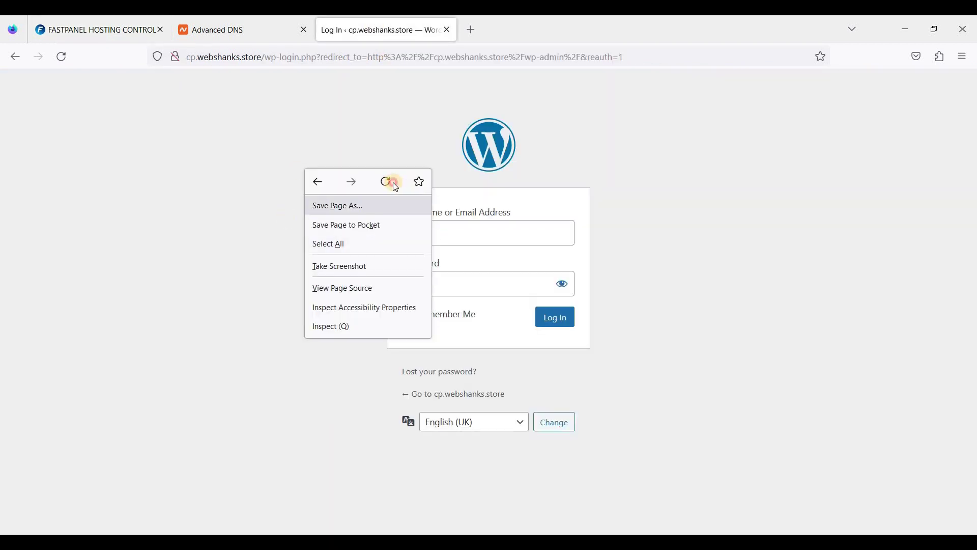
{"action": "left_click", "coordinate": [394, 183]}
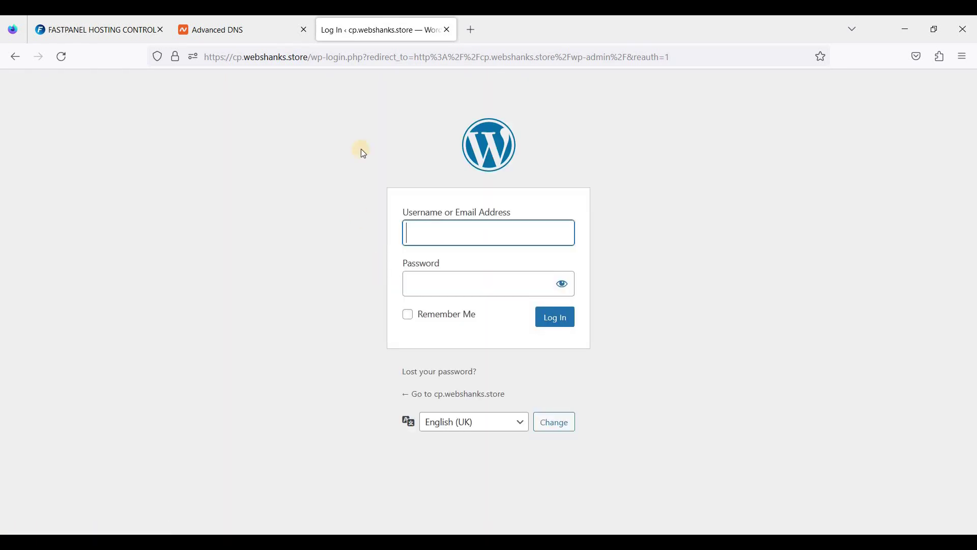
{"action": "left_click", "coordinate": [176, 57]}
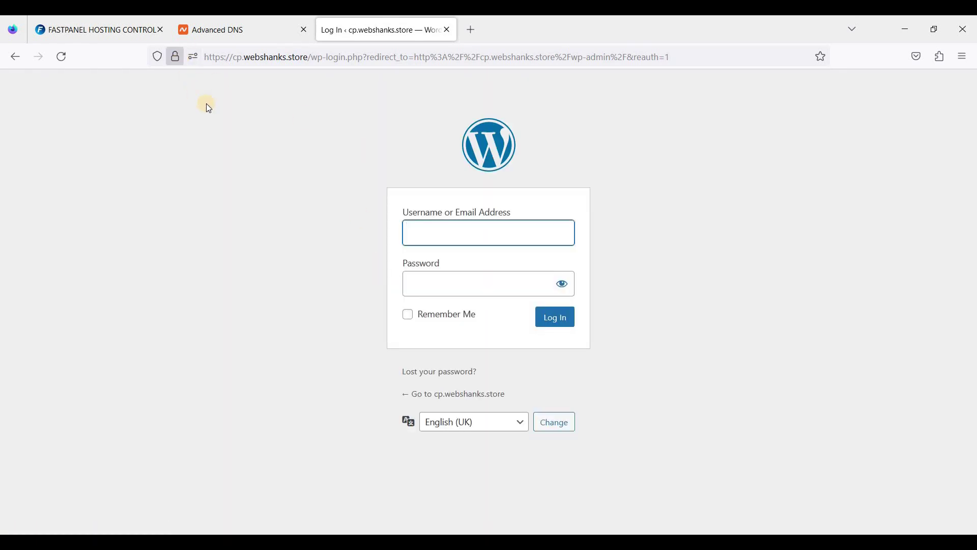
{"action": "left_click", "coordinate": [134, 119]}
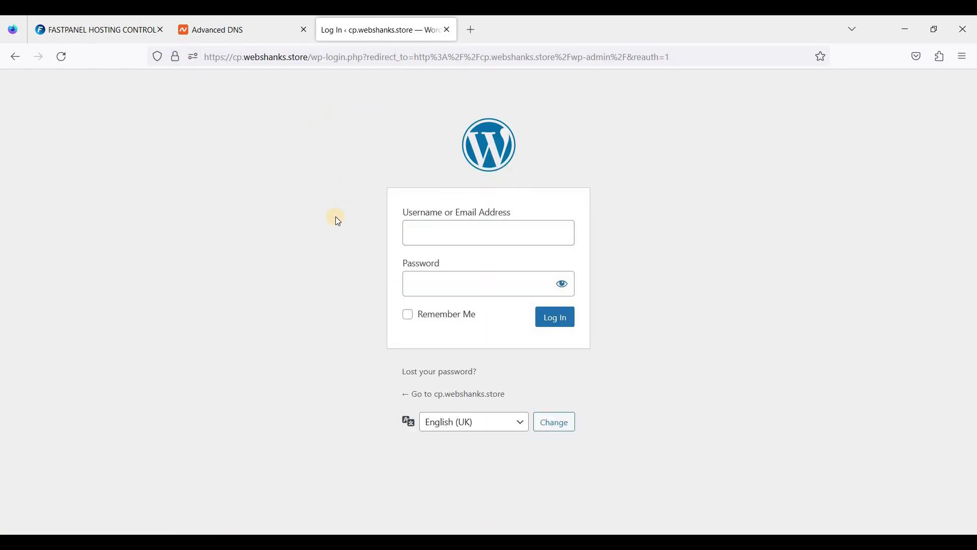
Log in to WordPress as cp_webshanks with the copied generated password.
{"action": "left_click", "coordinate": [447, 223]}
{"action": "type", "text": "c"}
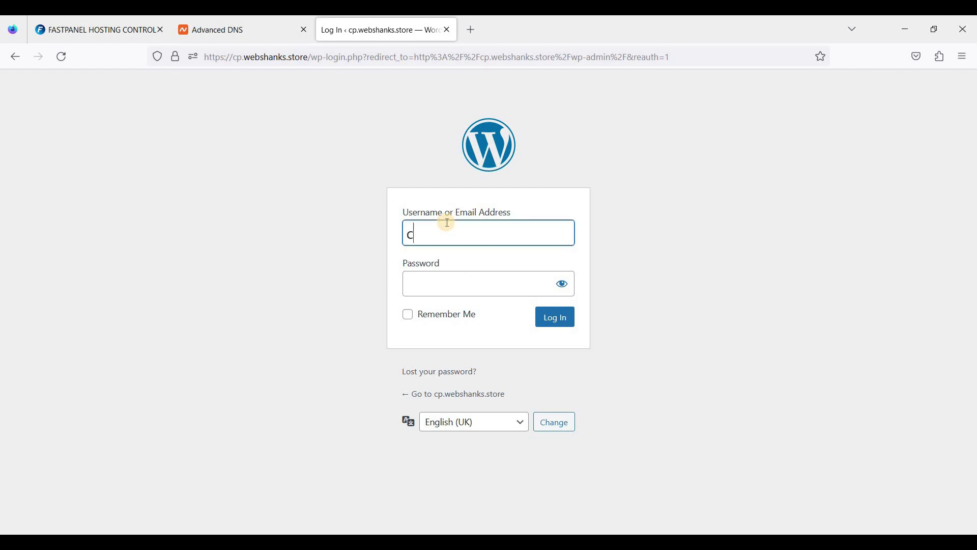
{"action": "type", "text": "p_webs"}
{"action": "type", "text": "hanks.store"}
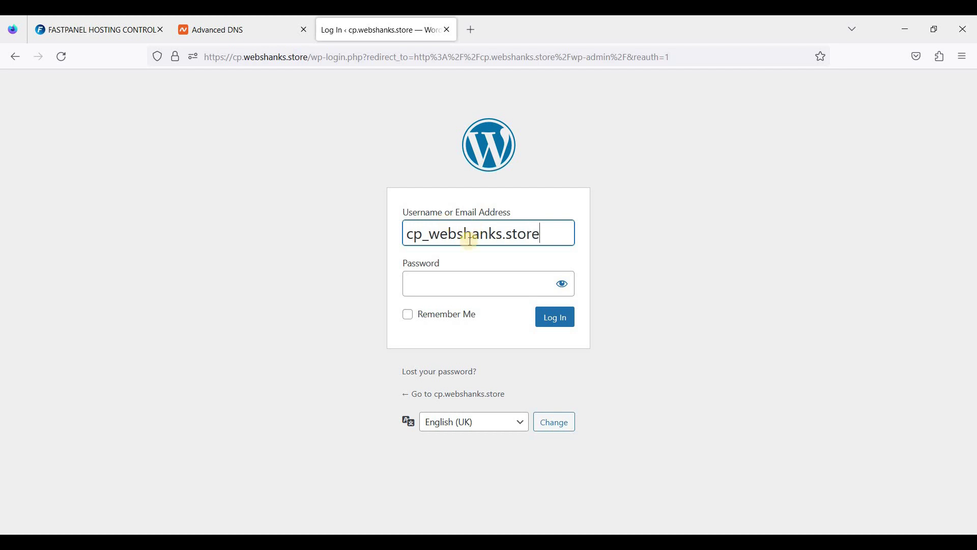
{"action": "key", "text": "BackSpace"}
{"action": "key", "text": "BackSpace"}
{"action": "key", "text": "BackSpace"}
{"action": "key", "text": "BackSpace"}
{"action": "key", "text": "BackSpace"}
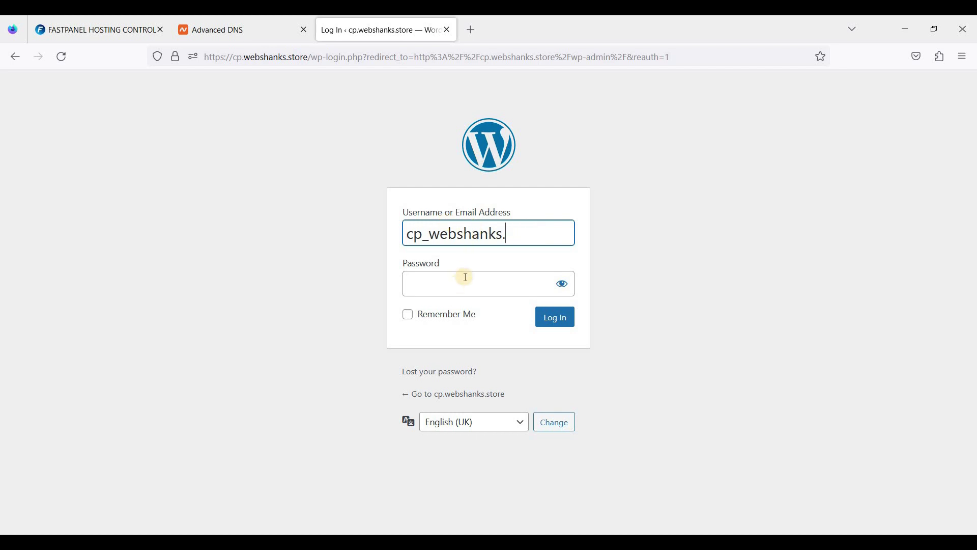
{"action": "key", "text": "BackSpace"}
{"action": "left_click", "coordinate": [465, 277]}
{"action": "key", "text": "ctrl+v"}
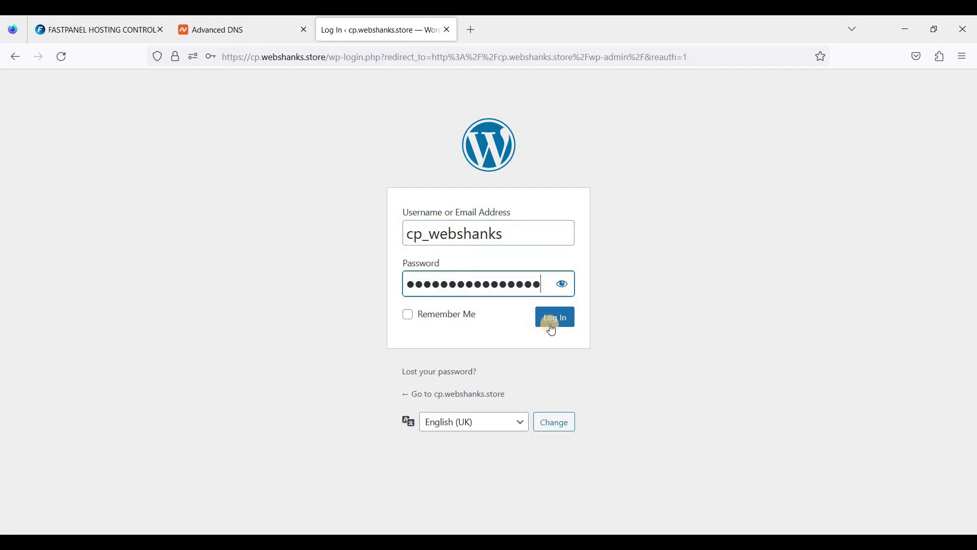
{"action": "left_click", "coordinate": [550, 327]}
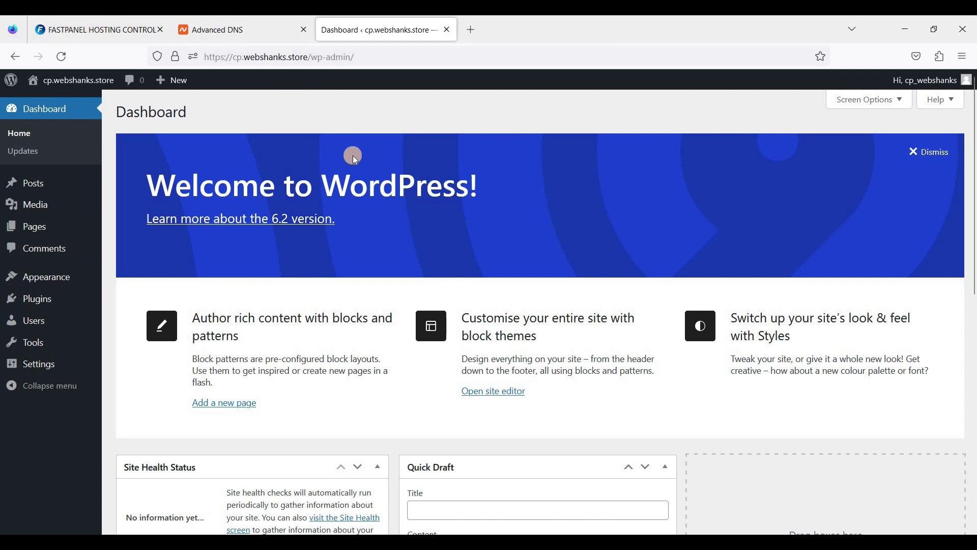
{"action": "left_click", "coordinate": [146, 29]}
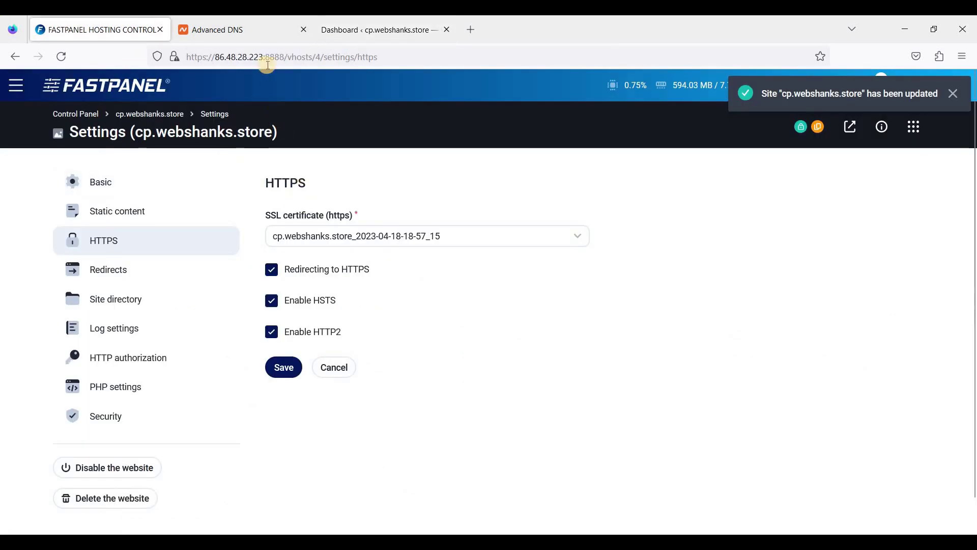
{"action": "left_click", "coordinate": [261, 29]}
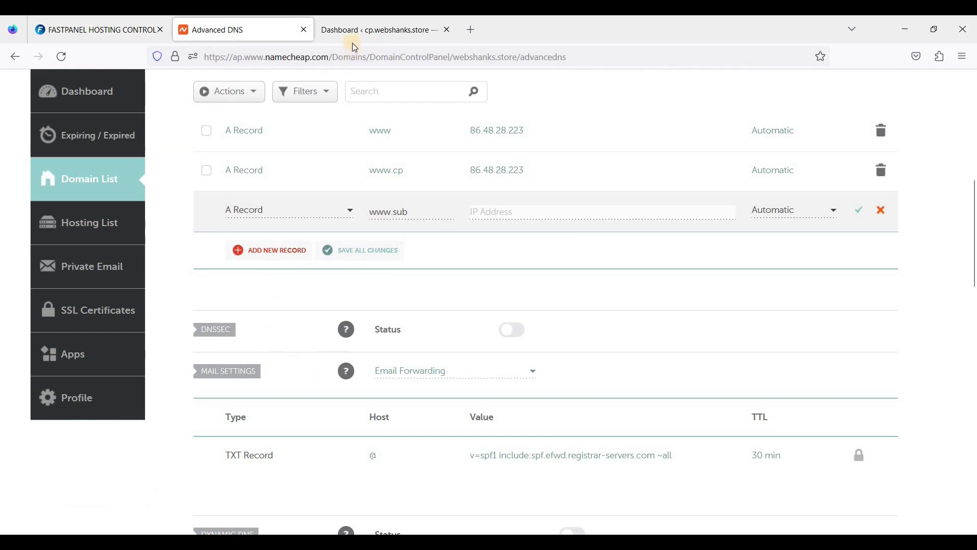
{"action": "key", "text": "ctrl+Tab"}
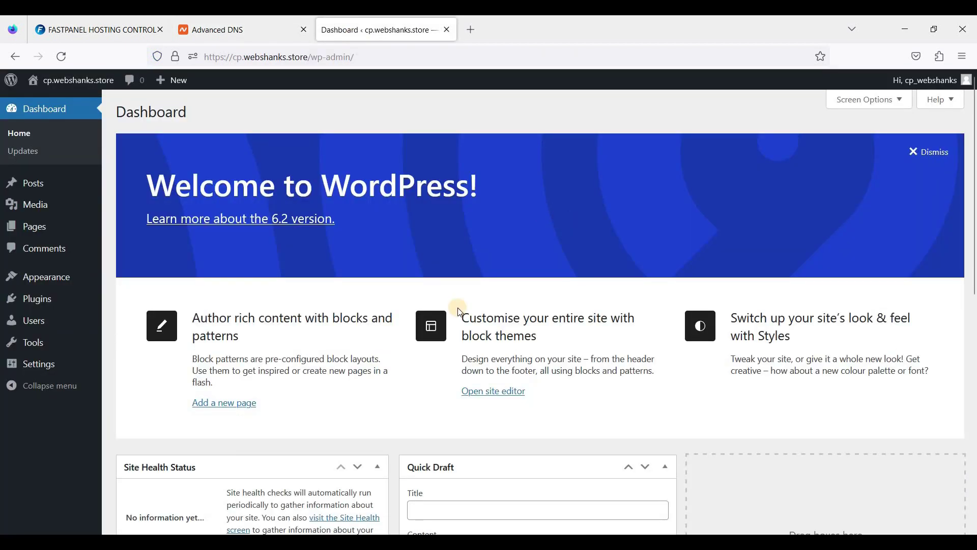